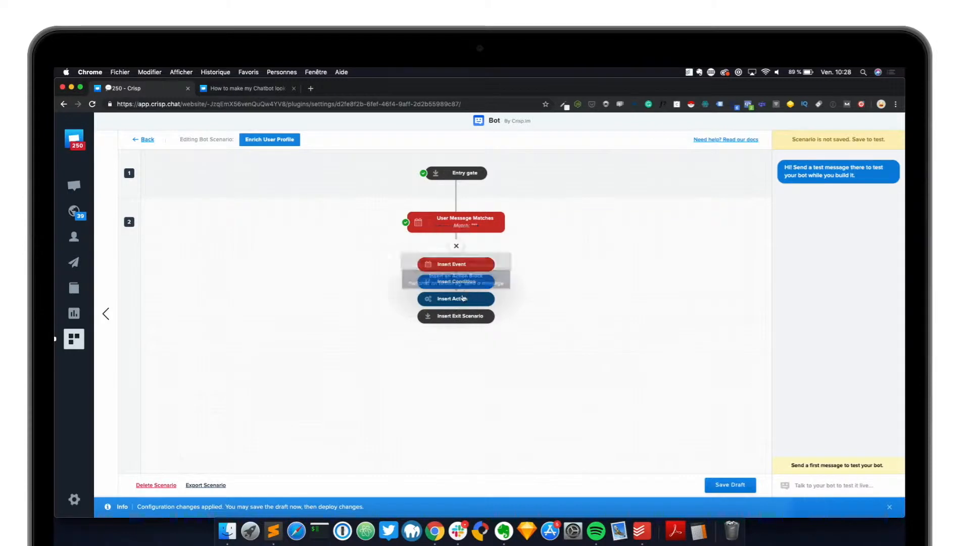
- Add a Show Compose action that displays the typing indicator for 2 seconds
left_click(506, 273)
left_click(485, 402)
type("2")
left_click(642, 464)
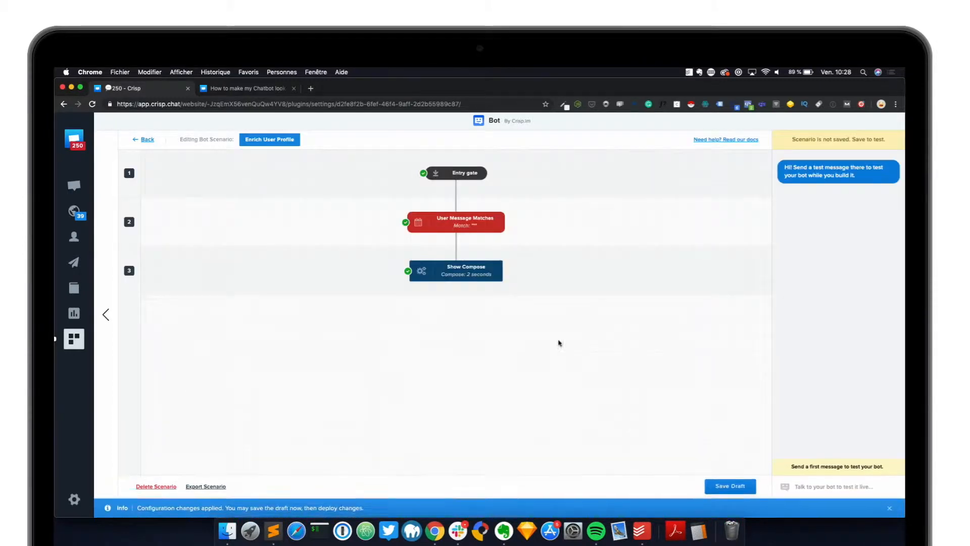
- Add a text Send Message block greeting the user with 'Hey! How Can I Help you?'
left_click(457, 296)
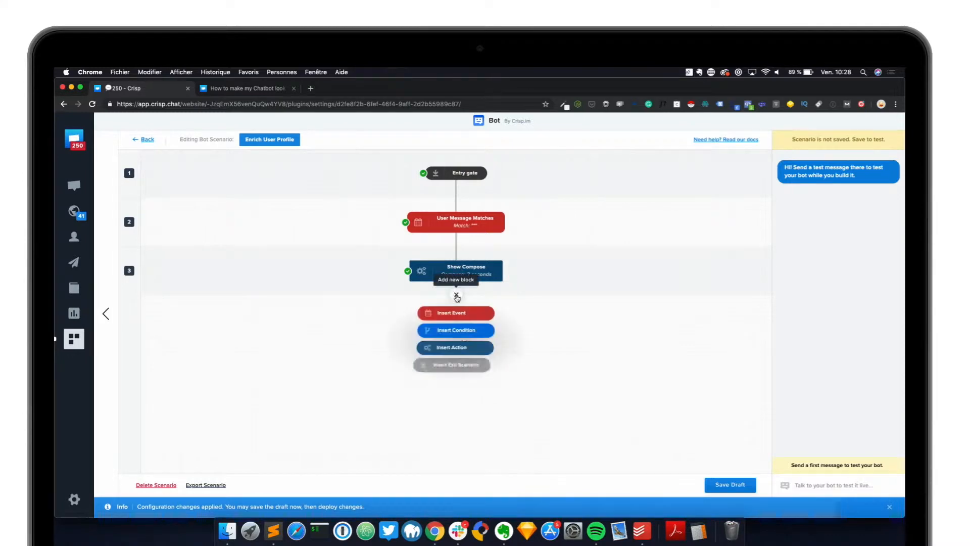
left_click(455, 348)
left_click(405, 269)
left_click(475, 398)
left_click(478, 333)
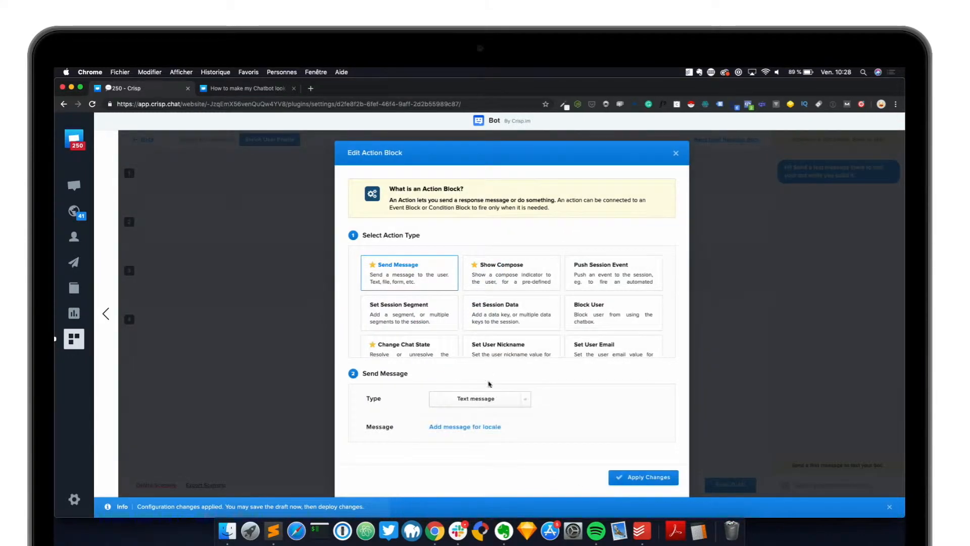
left_click(472, 426)
type("Hey! How Ca")
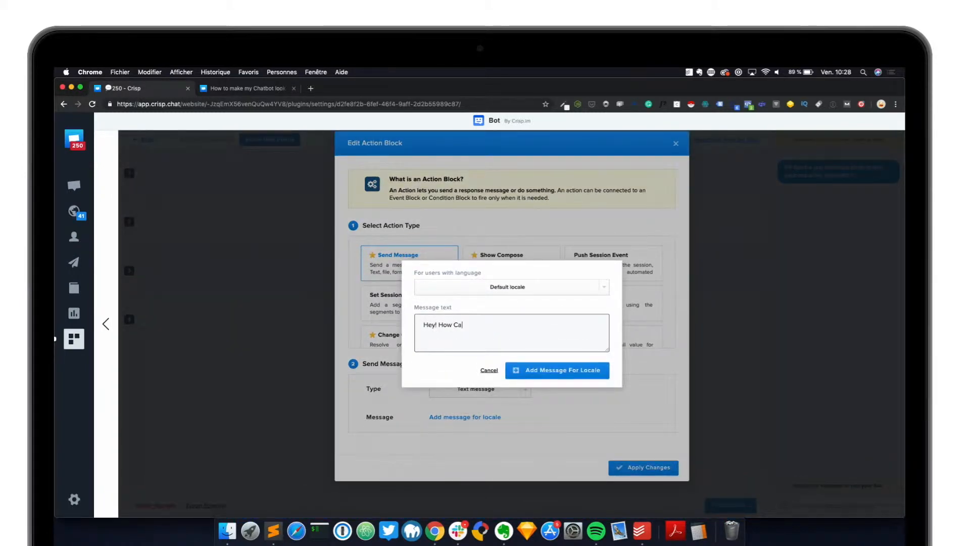
type("n I Help you? I'm C")
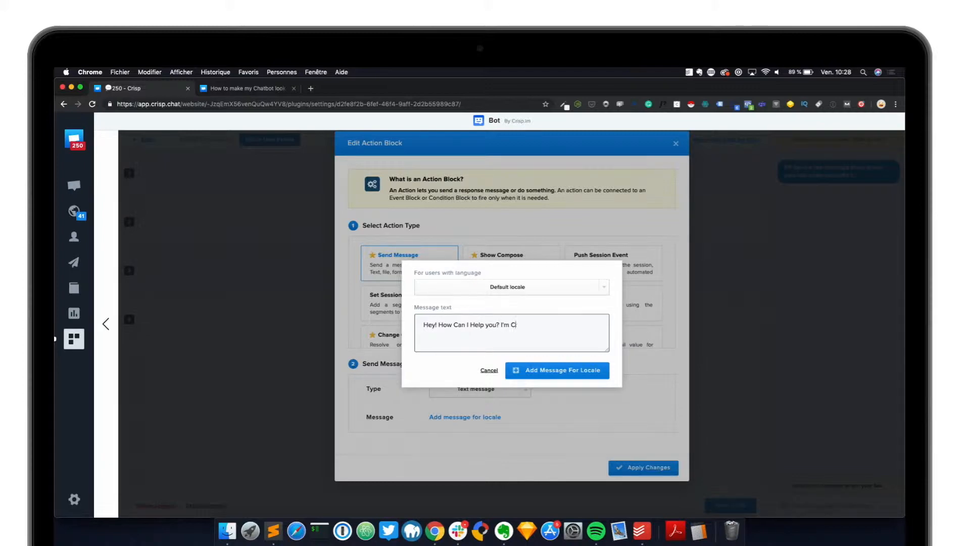
type("ot hgere at Crisp")
left_click(551, 376)
left_click(644, 468)
mouse_move(449, 319)
left_click(457, 347)
- Insert a Send Message action of type Input field (to fill)
left_click(462, 399)
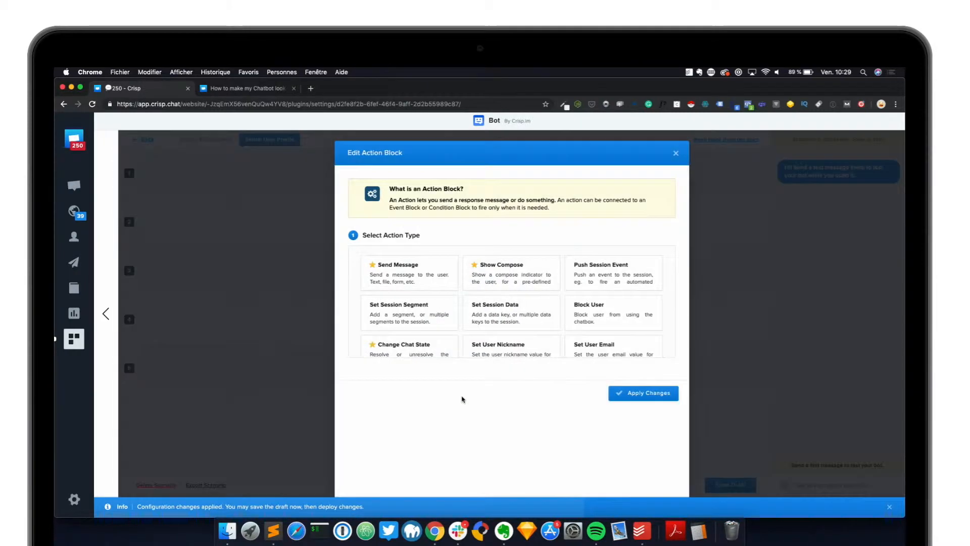
left_click(407, 269)
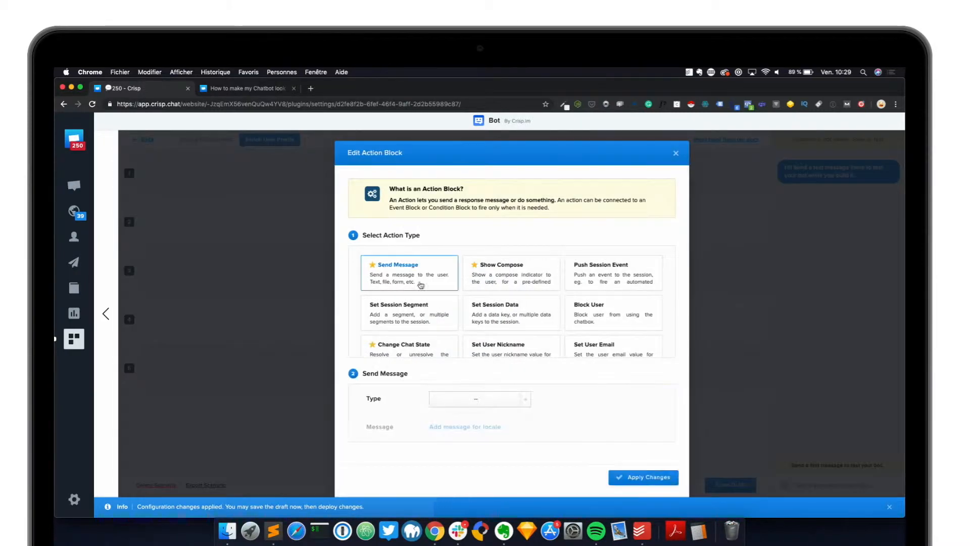
left_click(449, 405)
left_click(477, 383)
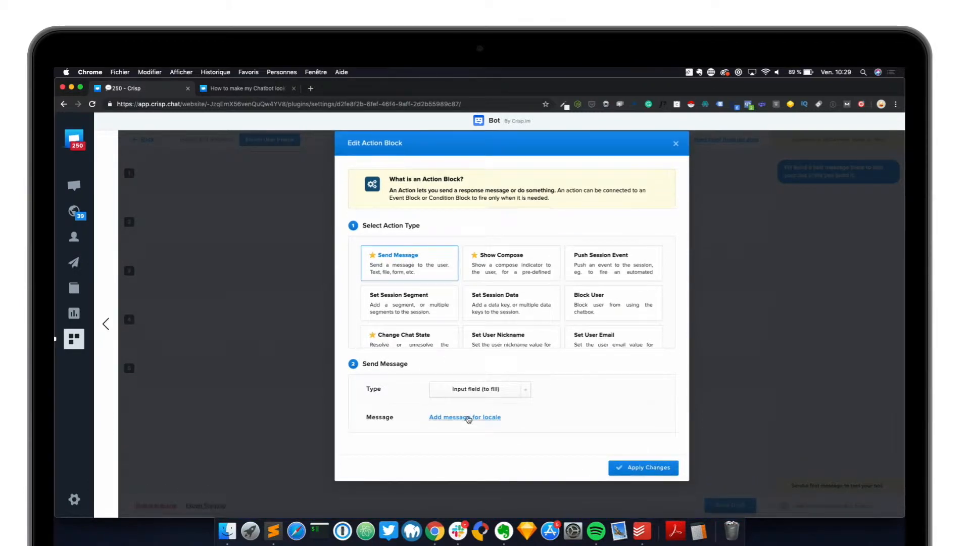
- Give the field identifier full-name, question 'Who am I talking with?' and a placeholder, then apply
left_click(472, 417)
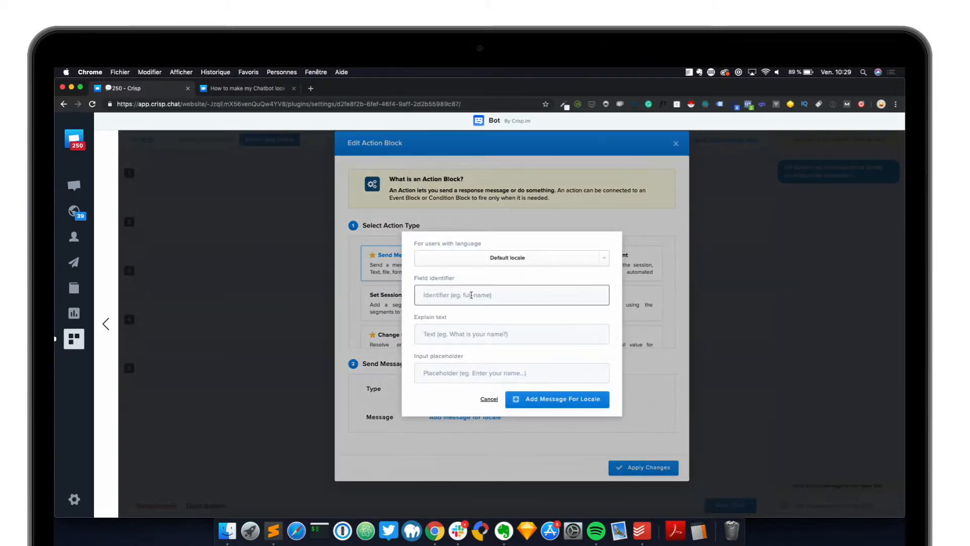
type("full-name")
left_click(465, 334)
type("Wh")
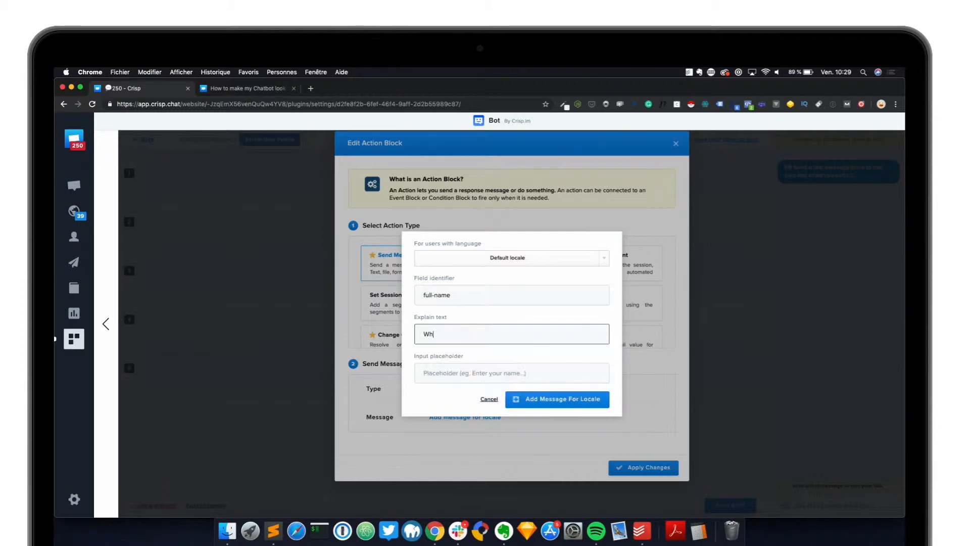
type("o am I talking with? Is the")
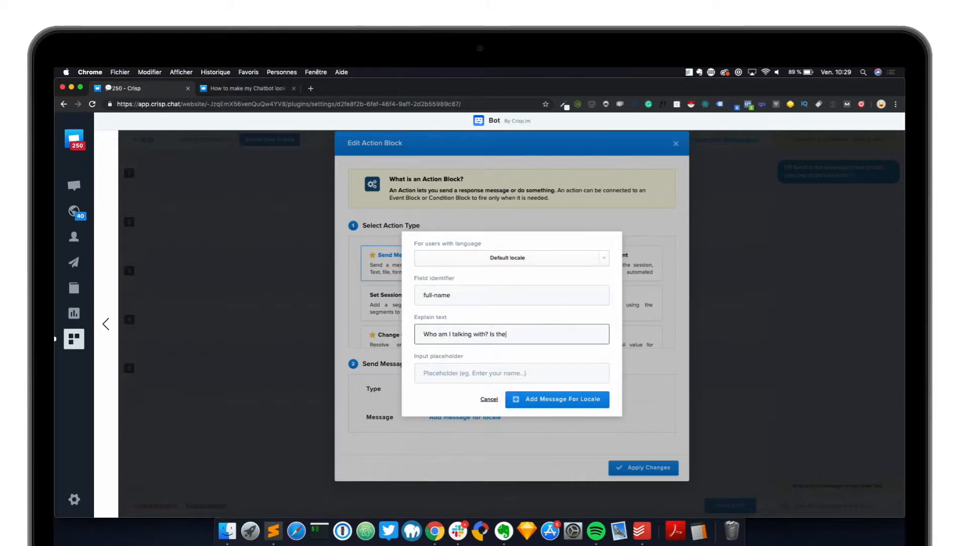
key("BackSpace")
left_click(424, 373)
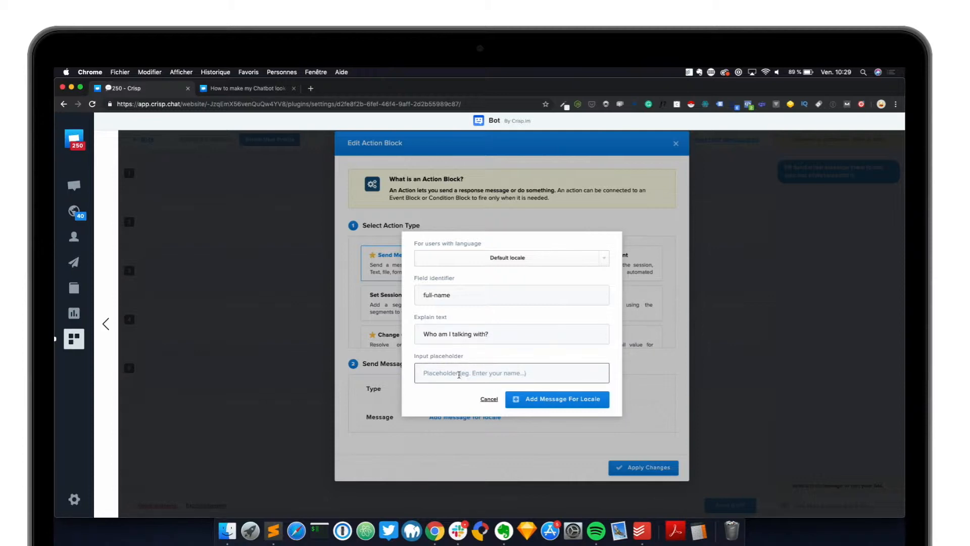
left_click(553, 395)
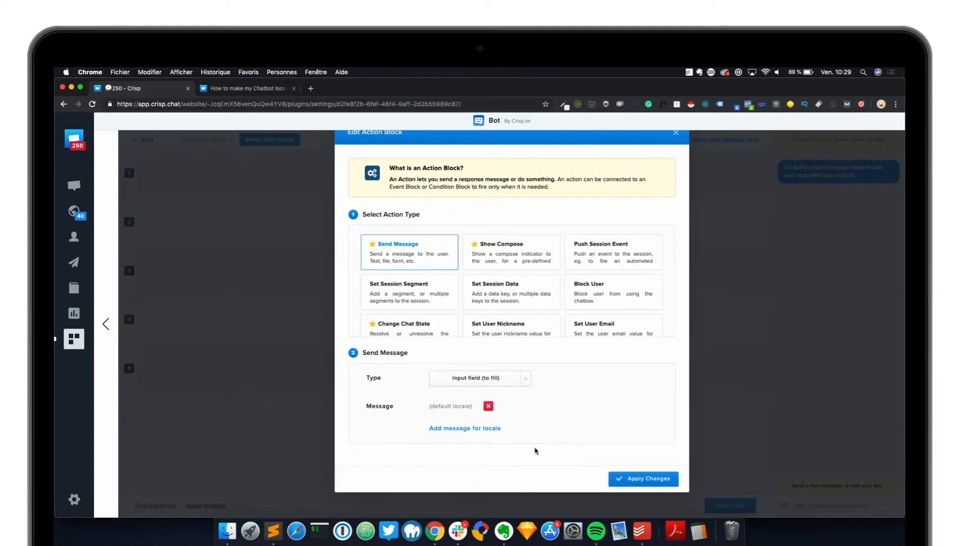
left_click(650, 480)
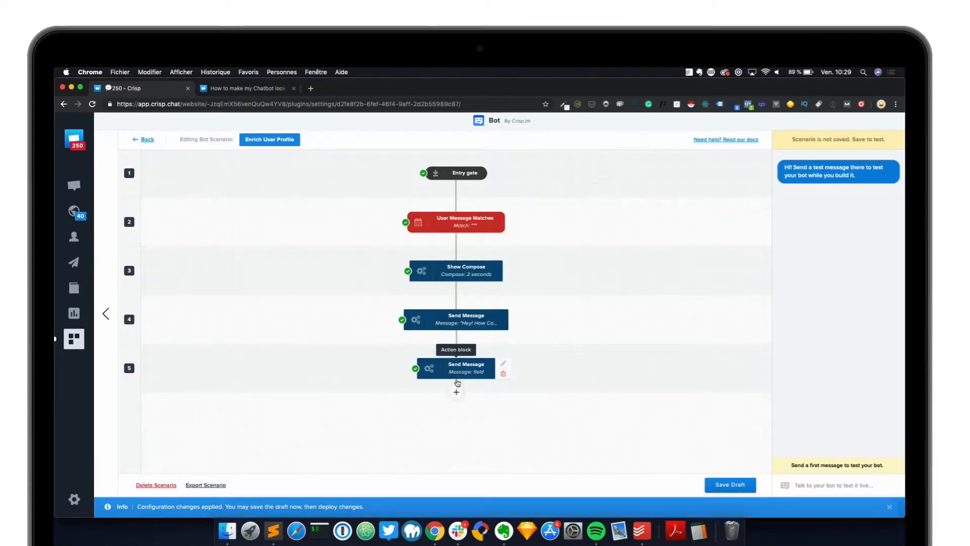
- Add a Field Fill Message Action event matching '*' and memorizing the answer as full-name
left_click(456, 392)
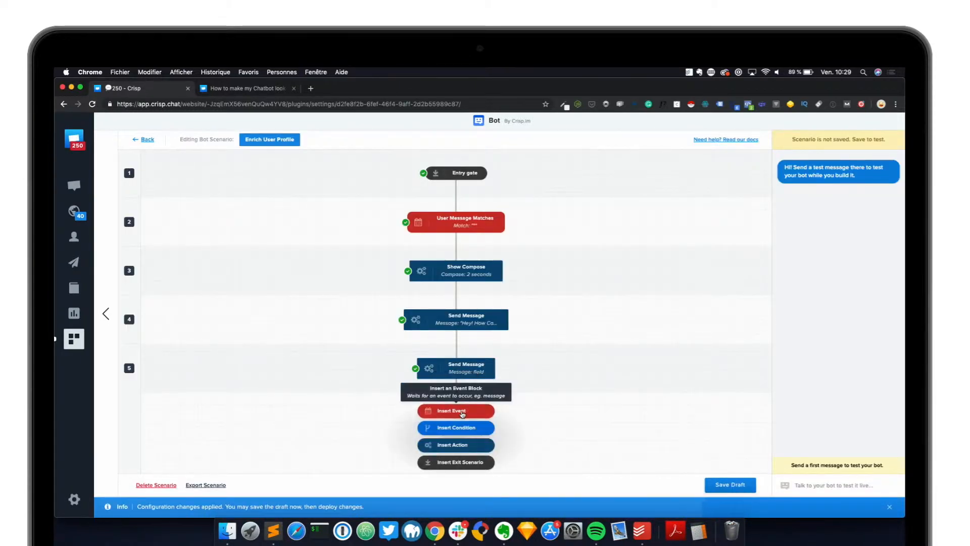
left_click(462, 414)
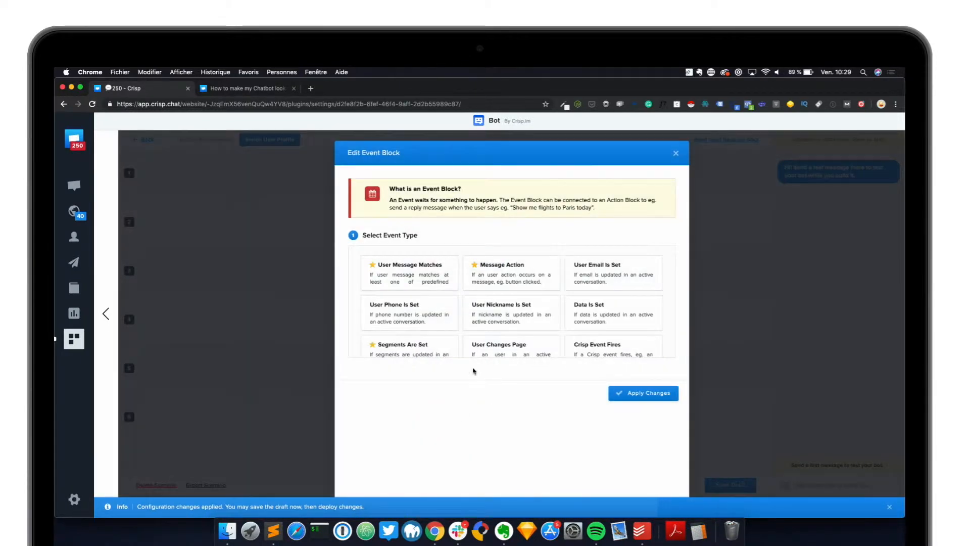
left_click(504, 274)
scroll(555, 395, "down", 2)
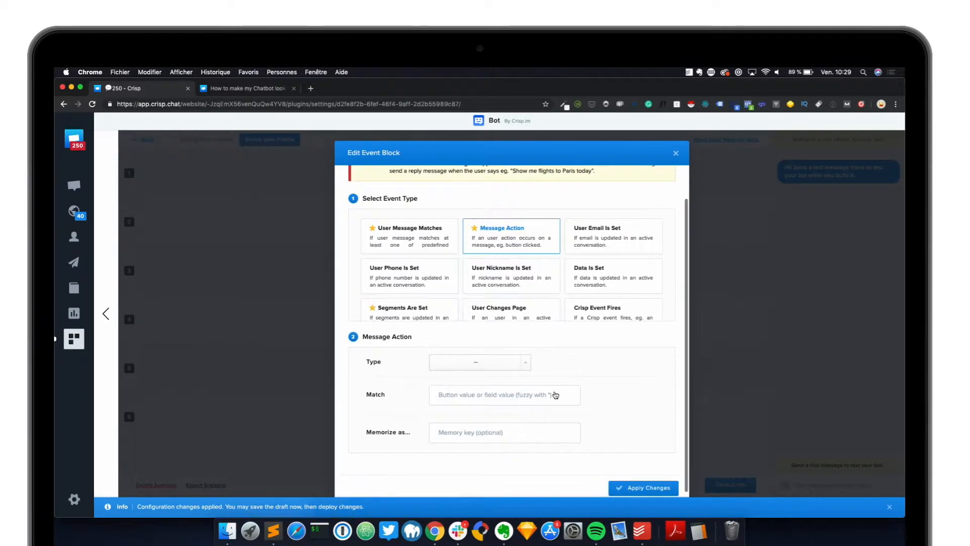
left_click(503, 356)
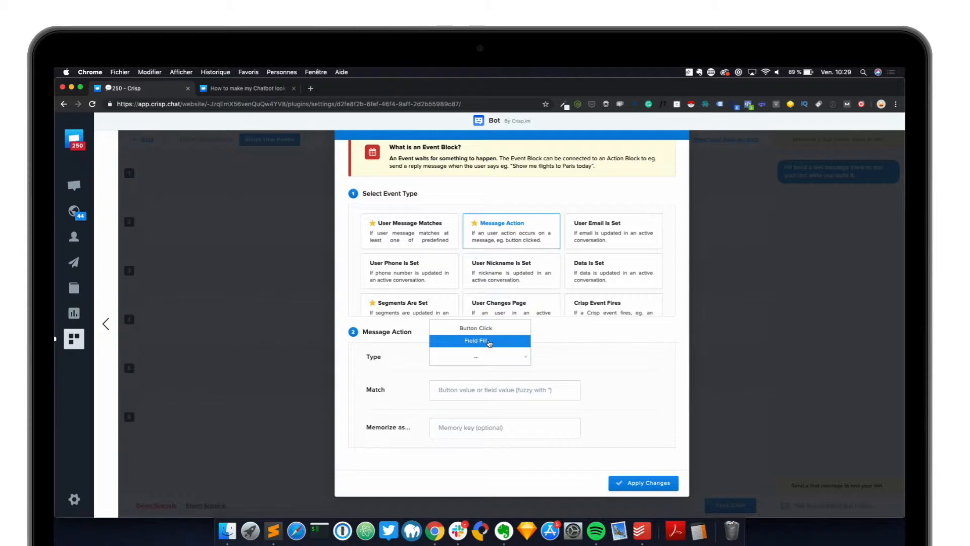
left_click(492, 343)
left_click(477, 393)
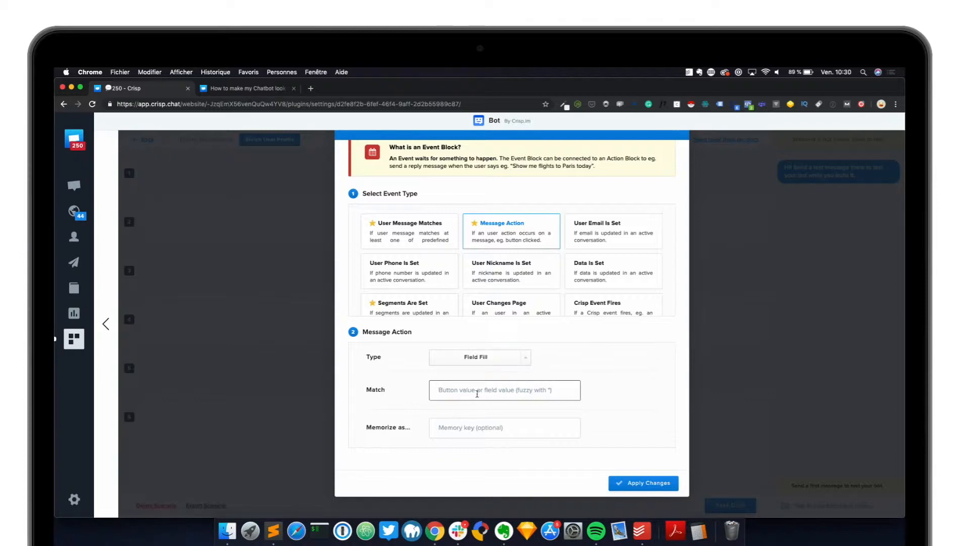
type("1")
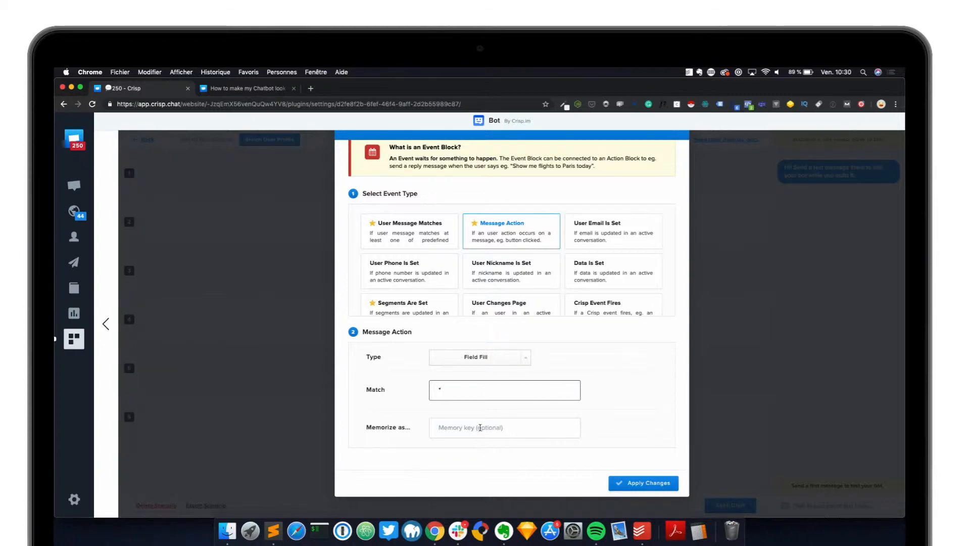
left_click(480, 428)
type("fu")
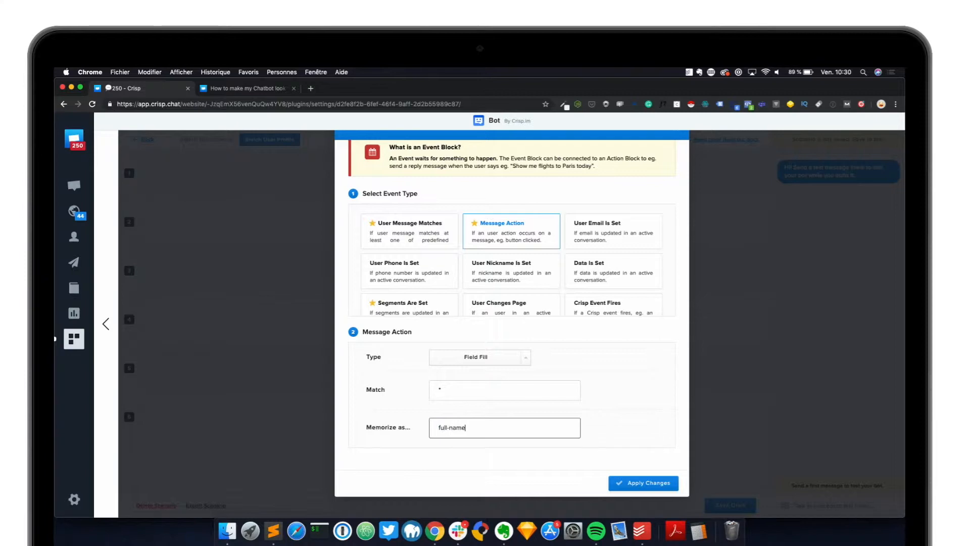
type("ll-name")
left_click(639, 484)
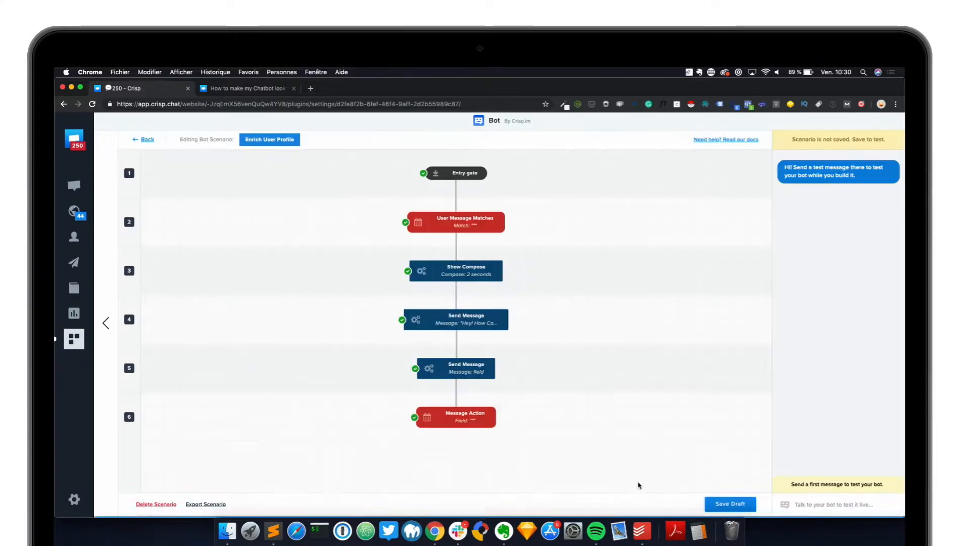
left_click(456, 442)
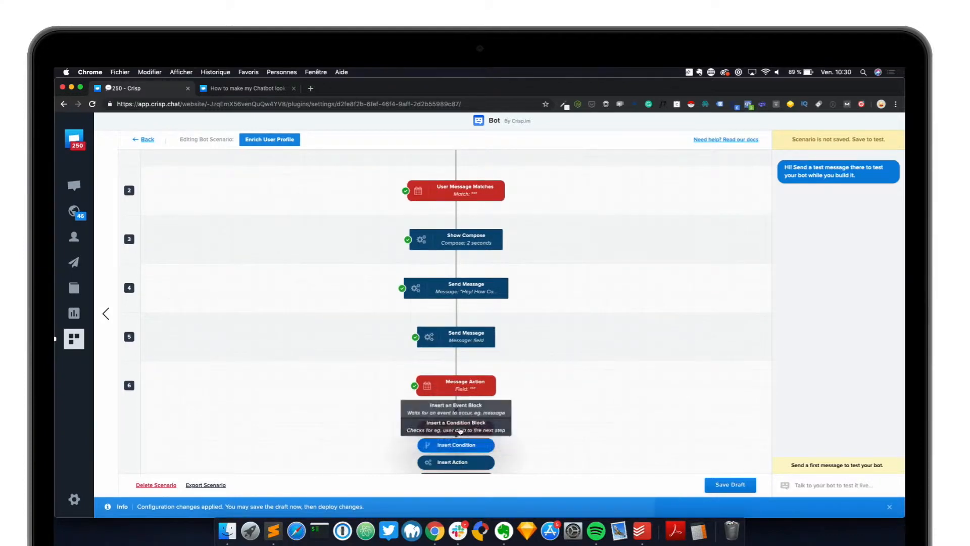
- Add a Set User Nickname action taking its value from the full-name memory key
left_click(451, 462)
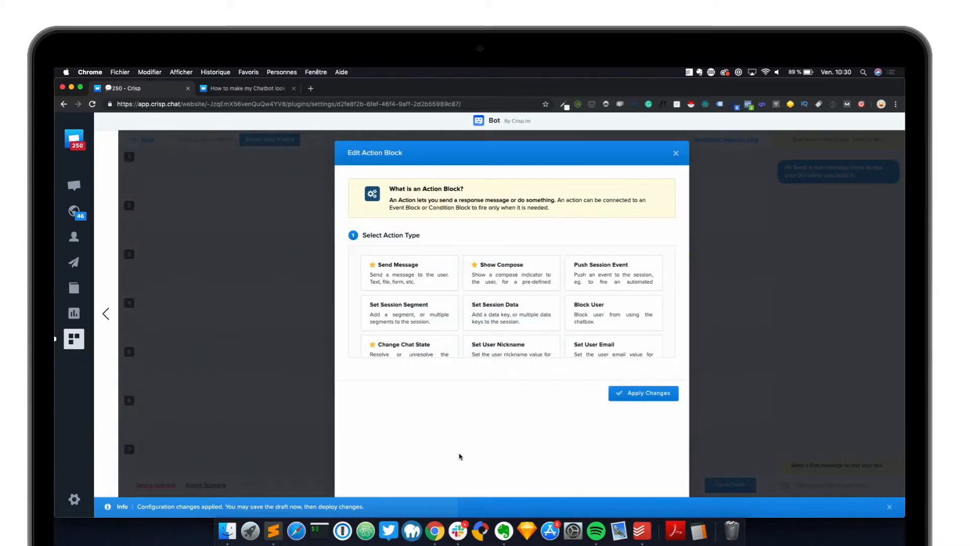
scroll(510, 319, "down", 2)
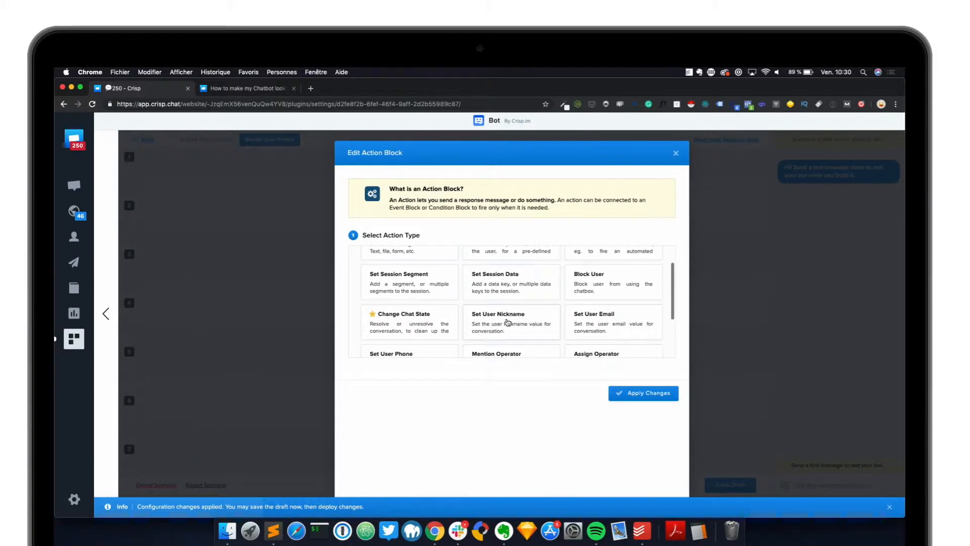
left_click(536, 328)
left_click(460, 421)
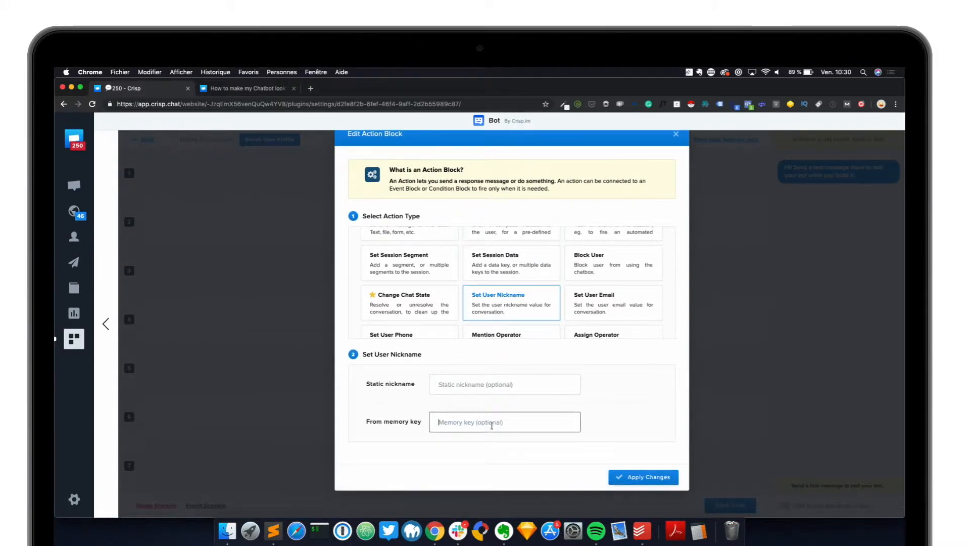
type("full-name")
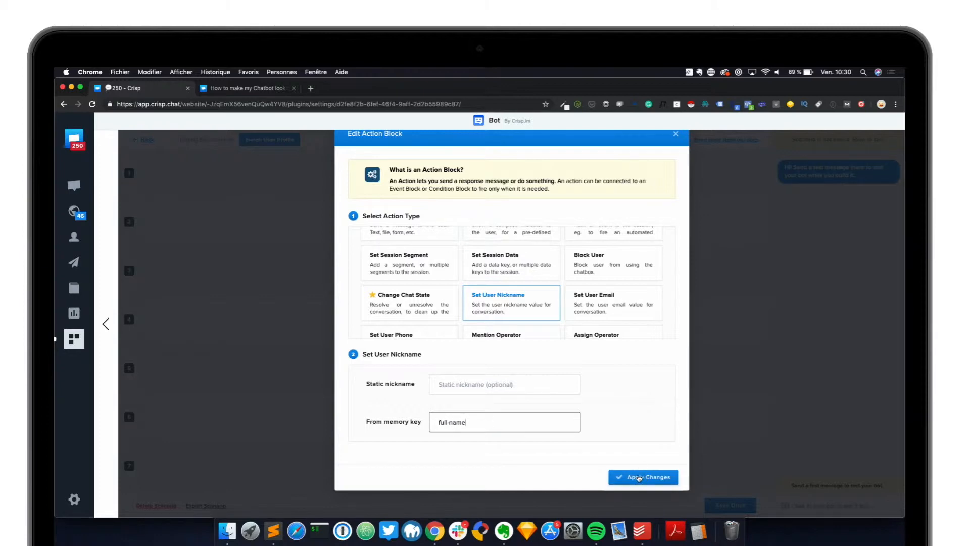
- Apply the Set User Nickname block and save the scenario draft
left_click(639, 477)
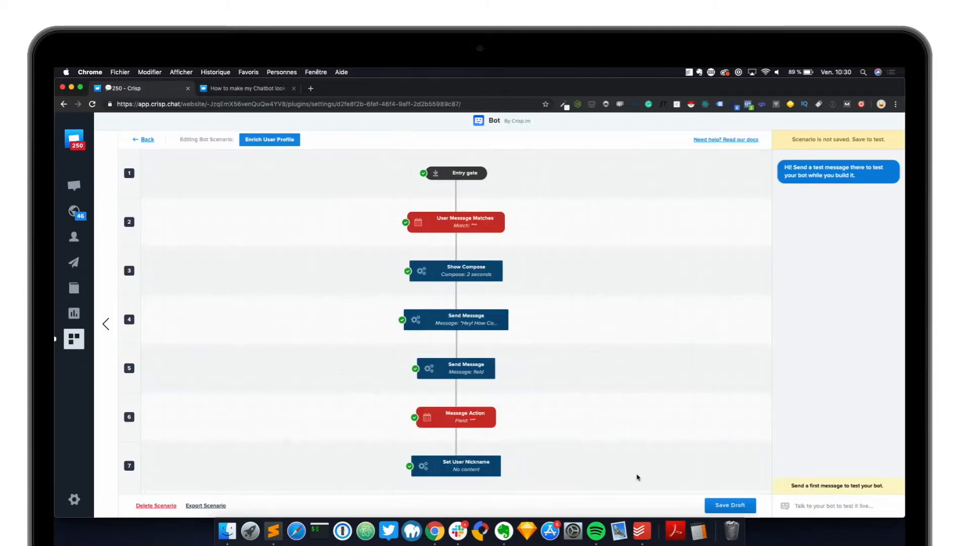
scroll(556, 372, "down", 1)
left_click(718, 484)
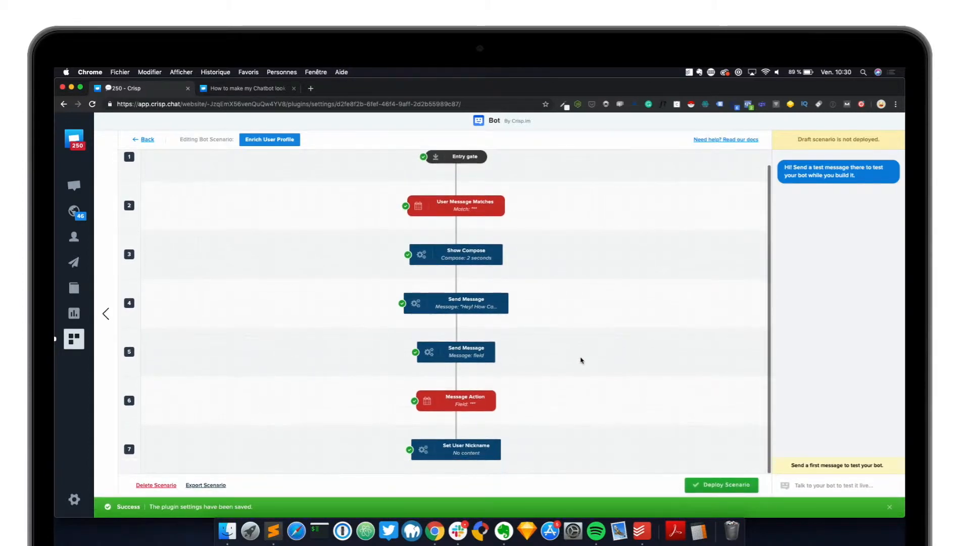
scroll(468, 446, "down", 2)
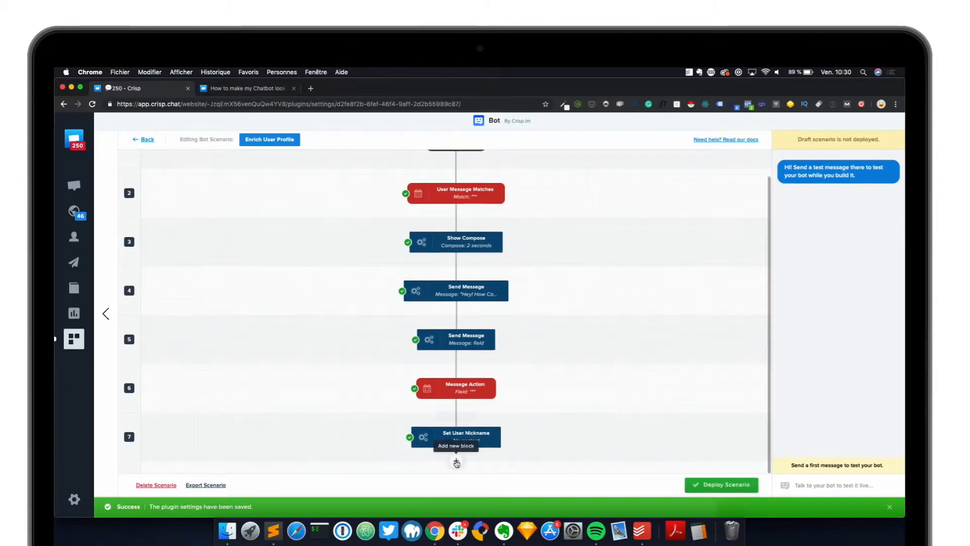
scroll(561, 424, "up", 1)
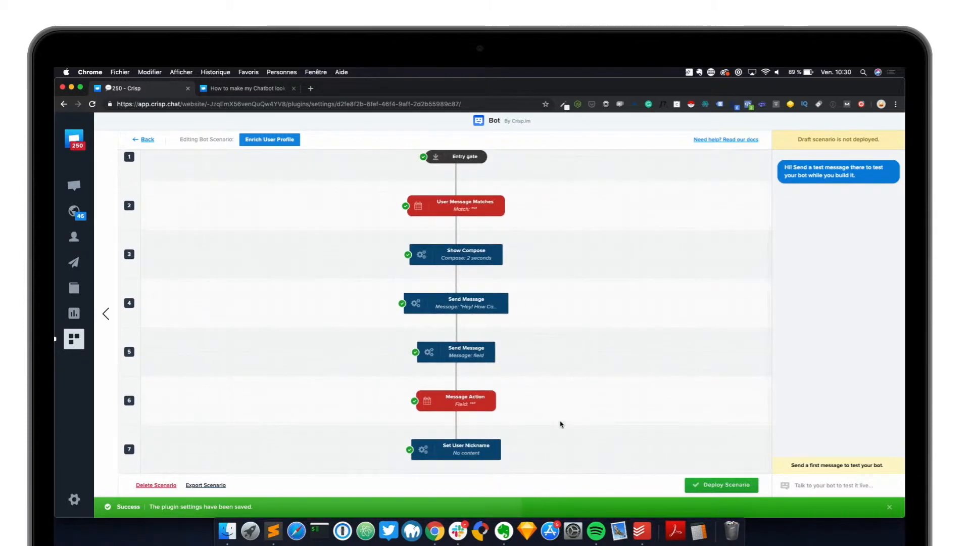
- Insert a new action block after Set User Nickname
scroll(456, 461, "down", 1)
left_click(456, 462)
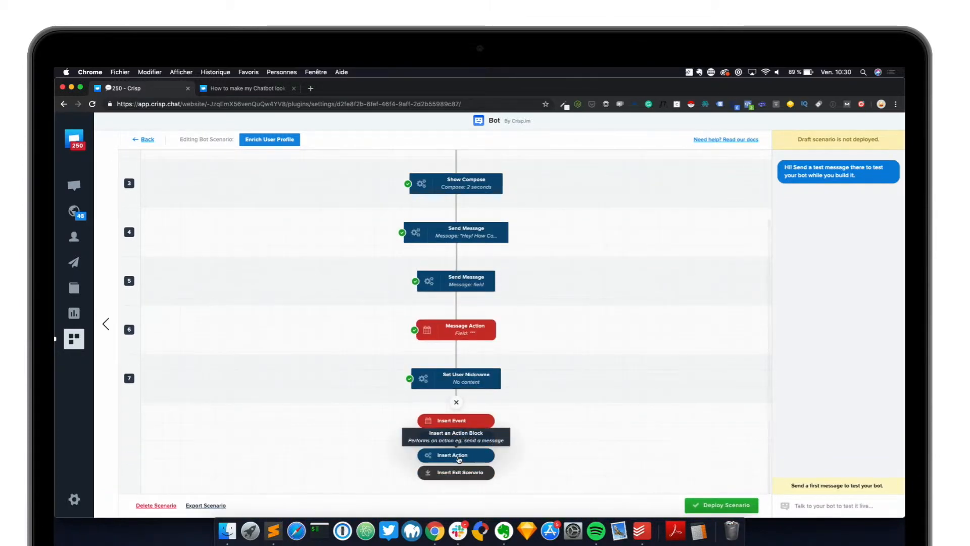
left_click(457, 455)
- Make the new action send an Input field (to fill) message
left_click(413, 303)
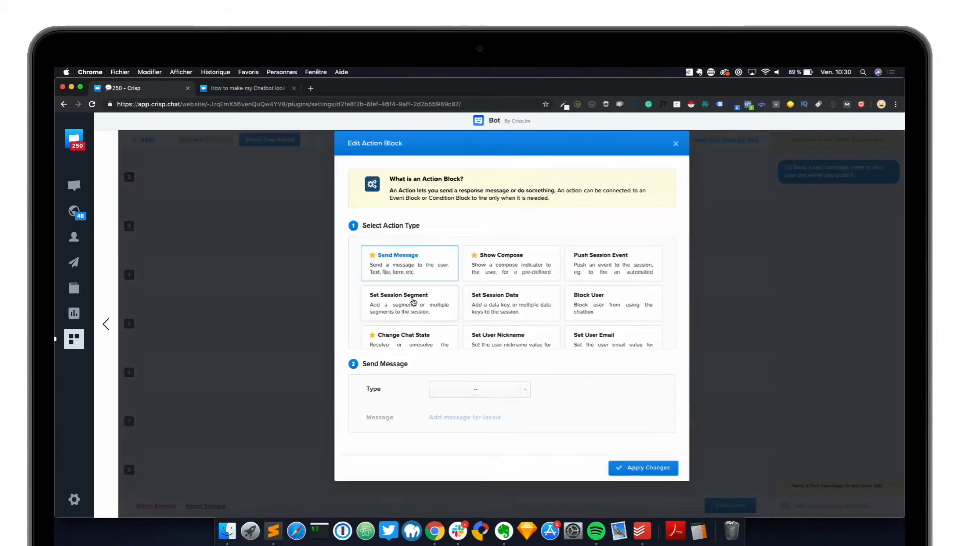
left_click(484, 393)
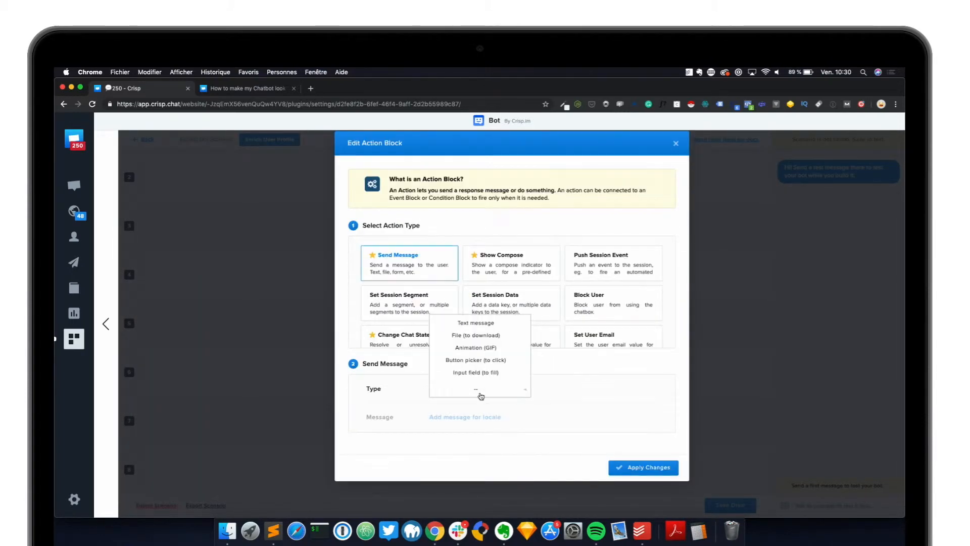
left_click(484, 373)
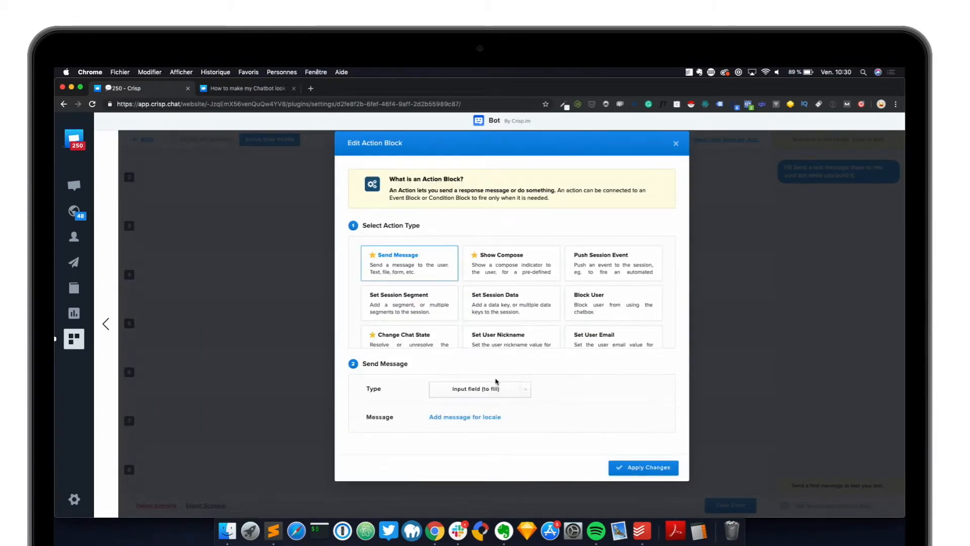
- Set identifier email, question 'Can I get your email too?' and an example-address placeholder
left_click(468, 417)
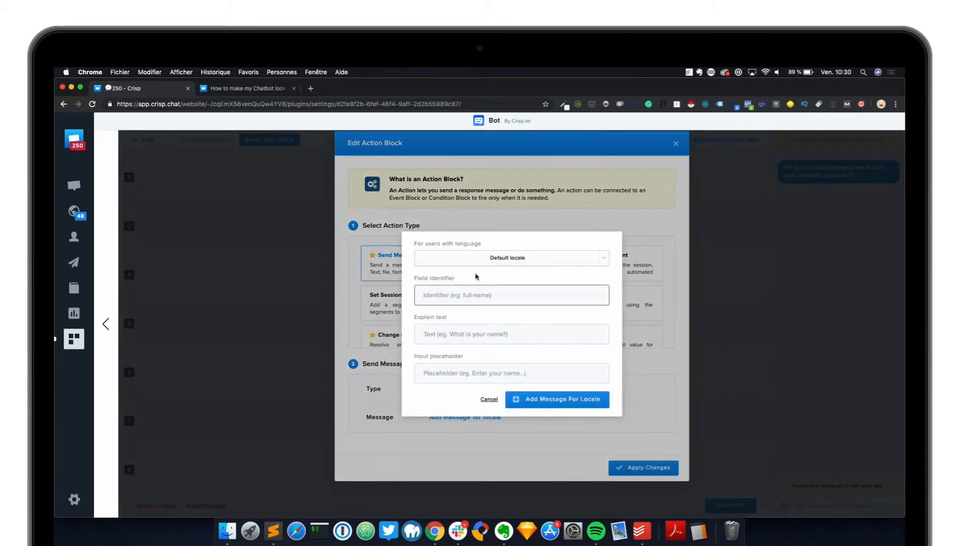
type("email")
key("Tab")
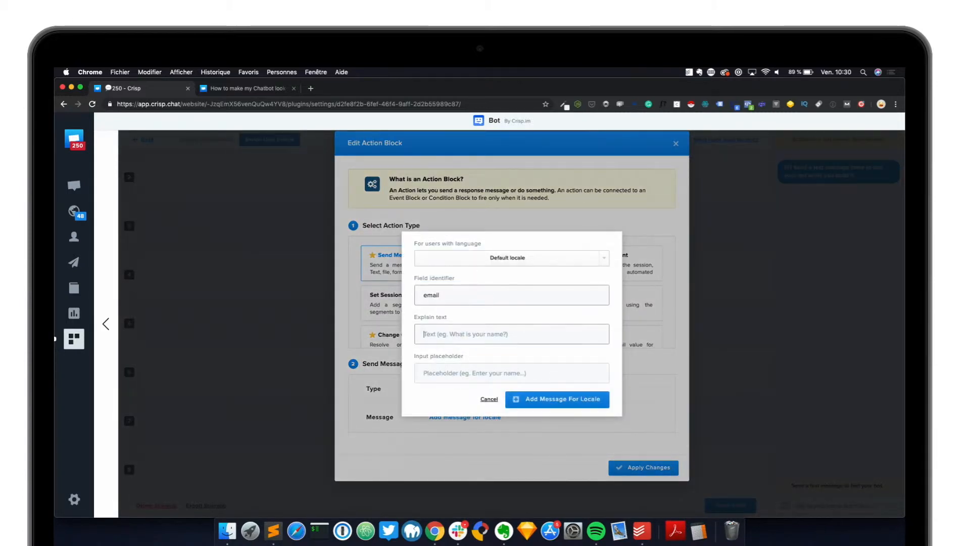
type("W")
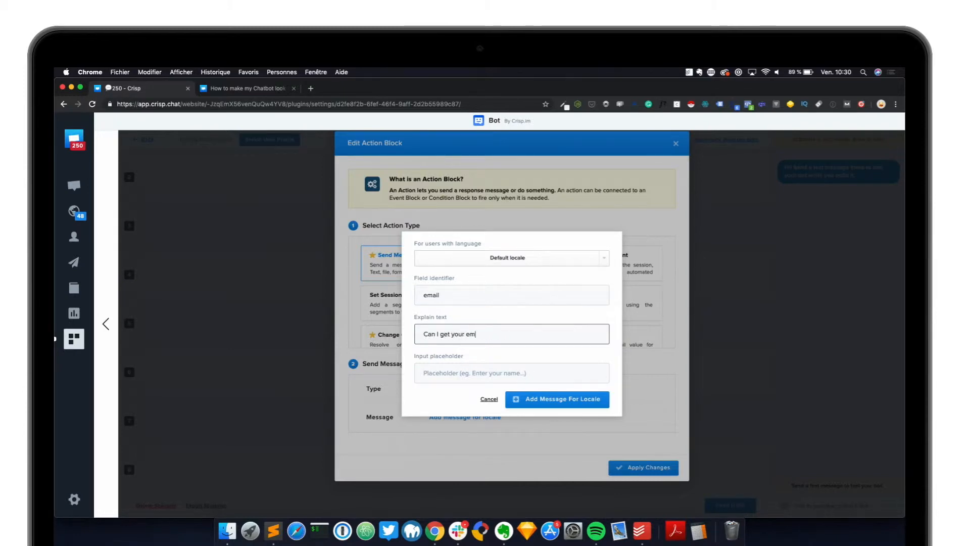
type("oo")
key("Tab")
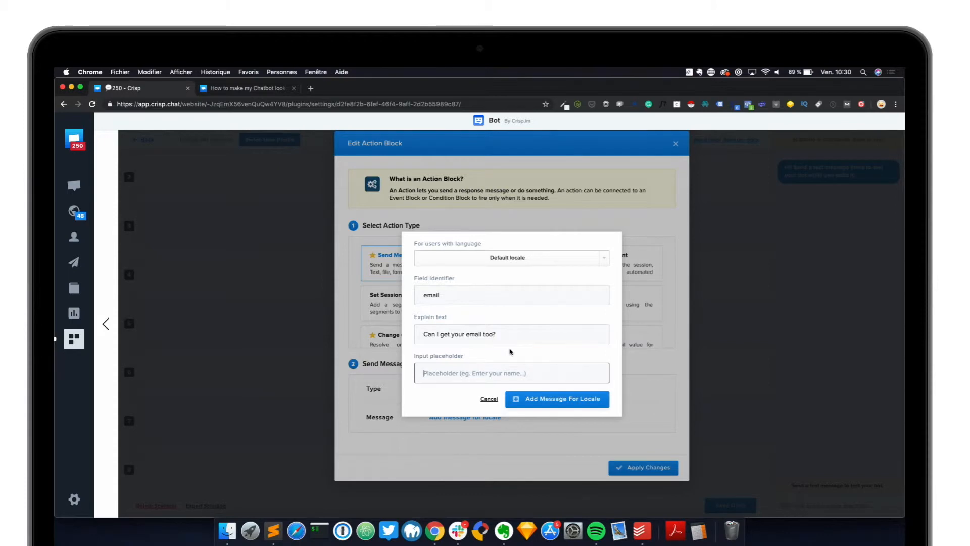
type("e")
key("BackSpace")
type("exa")
key("BackSpace")
key("BackSpace")
key("BackSpace")
type("antoine@example.com")
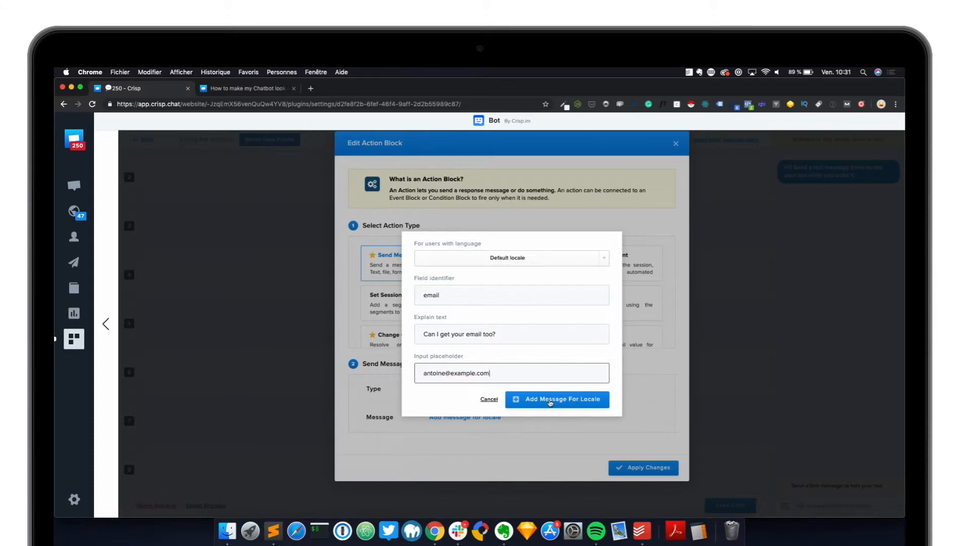
left_click(550, 400)
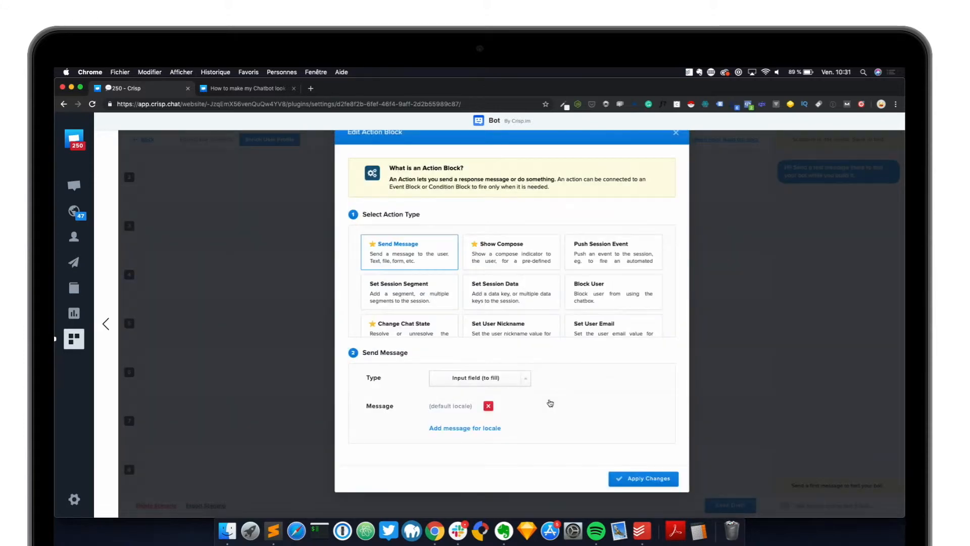
- Apply the email question as step 8 and insert an event block after it
left_click(645, 480)
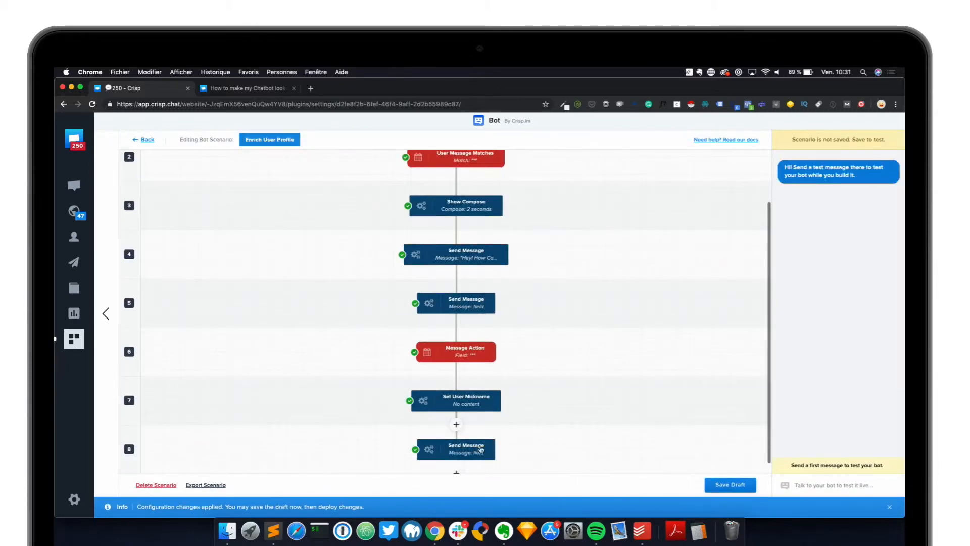
scroll(456, 452, "down", 1)
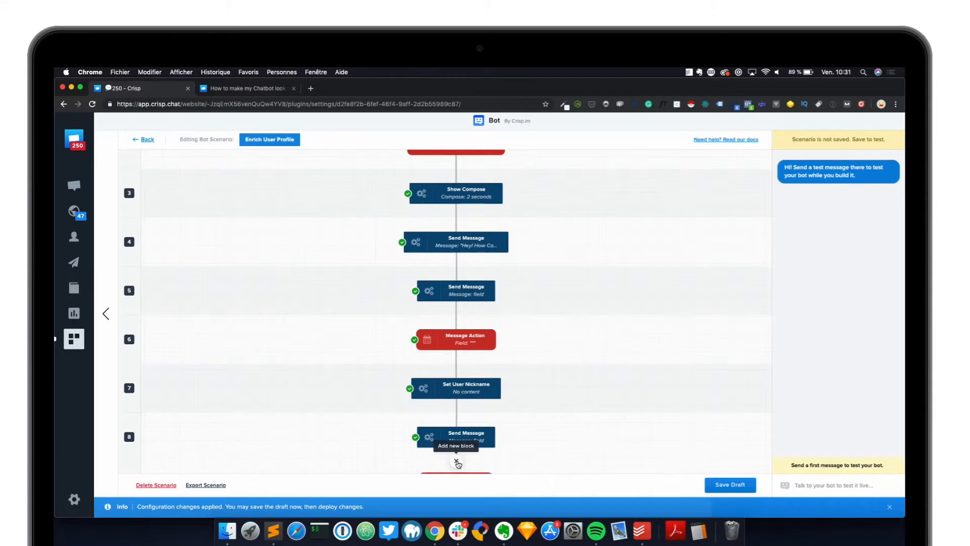
left_click(457, 462)
left_click(458, 449)
- Configure the event as a Field Fill Message Action matching '*' and memorized as email
left_click(500, 267)
left_click(490, 401)
scroll(487, 372, "down", 1)
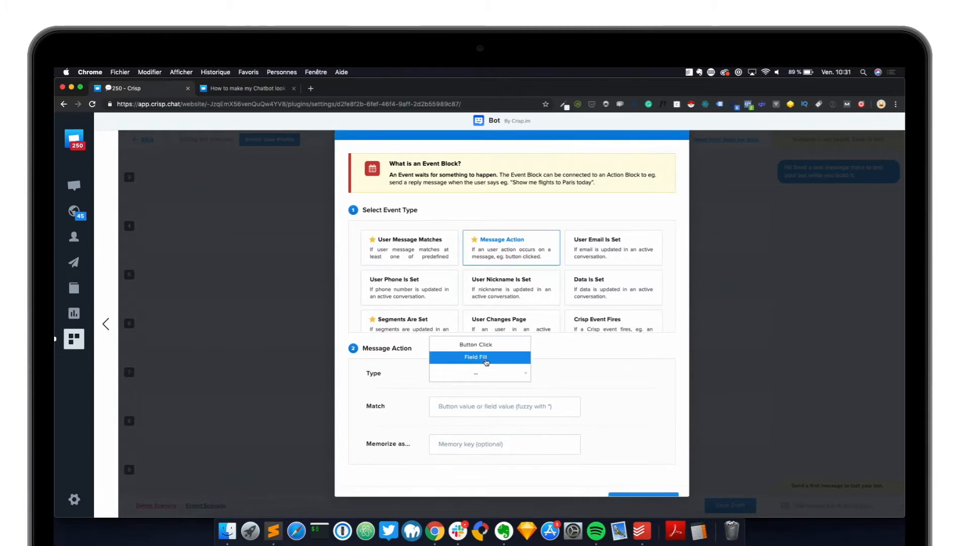
left_click(486, 357)
scroll(487, 374, "down", 1)
left_click(483, 392)
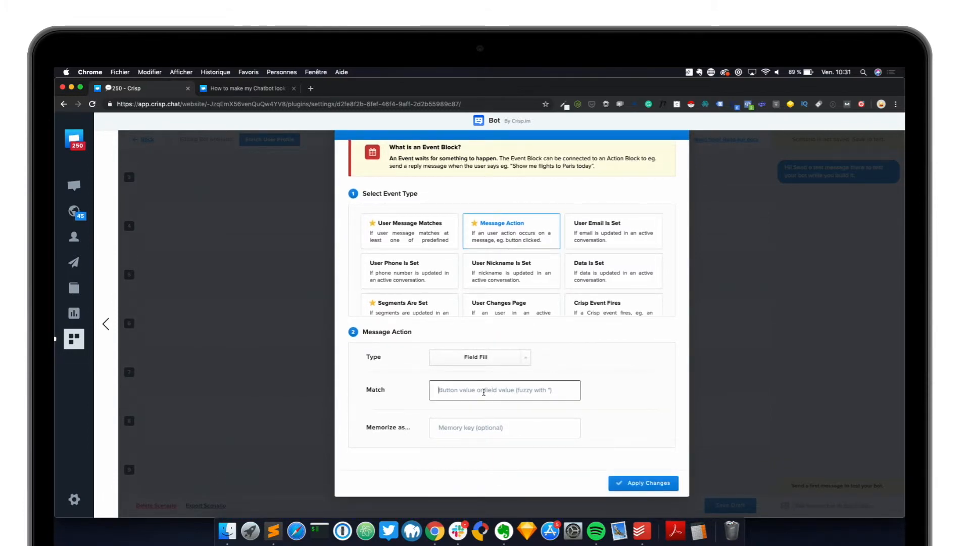
type("1")
key("Tab")
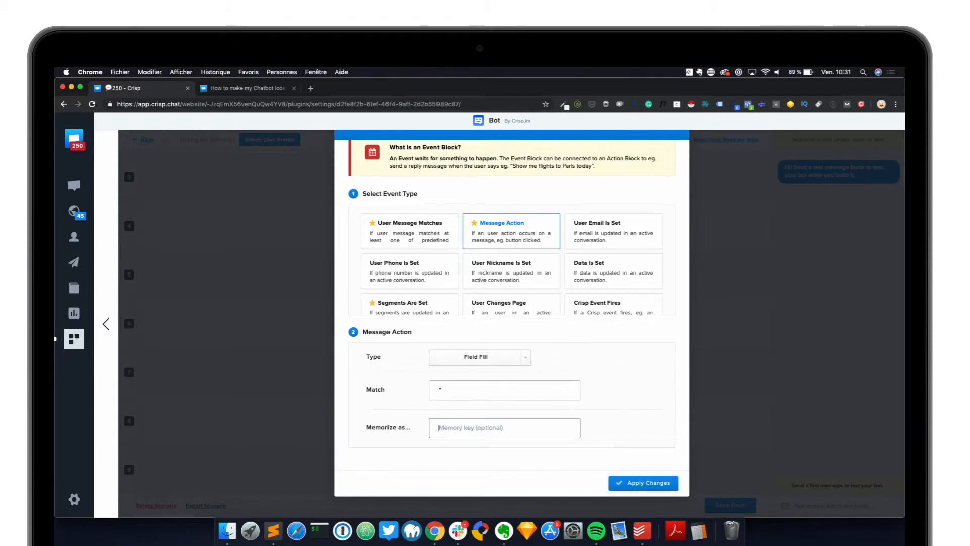
type("email")
left_click(632, 484)
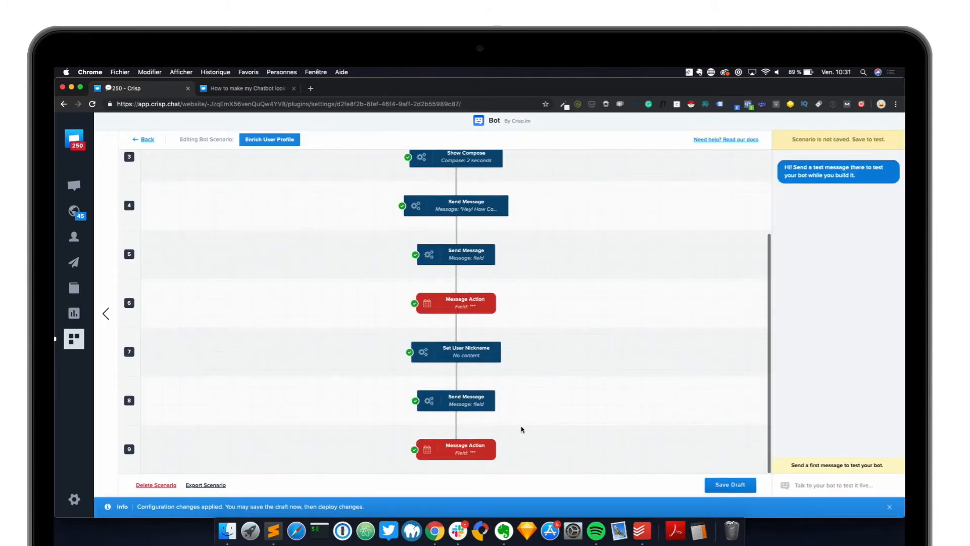
- Add a Set User Email action reading the email memory key, then save the draft
left_click(456, 470)
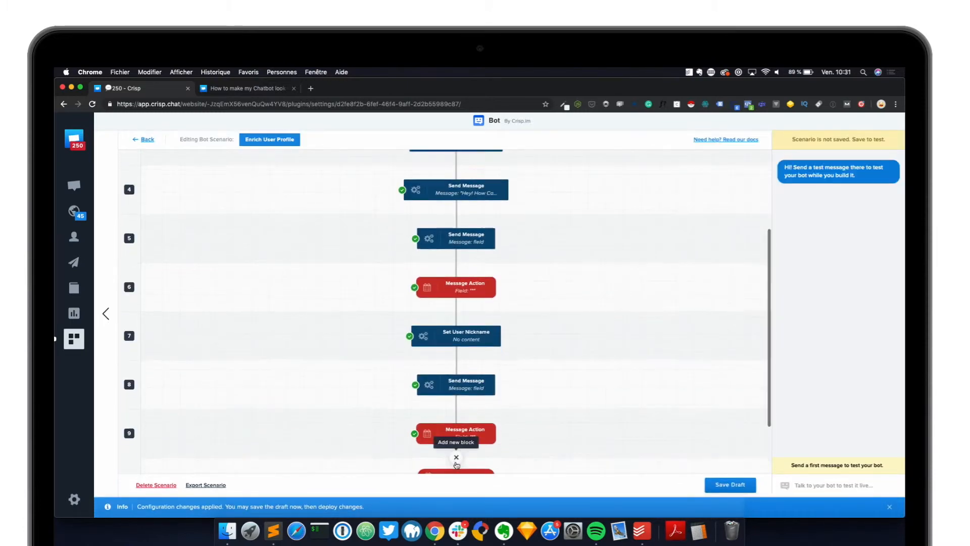
left_click(456, 467)
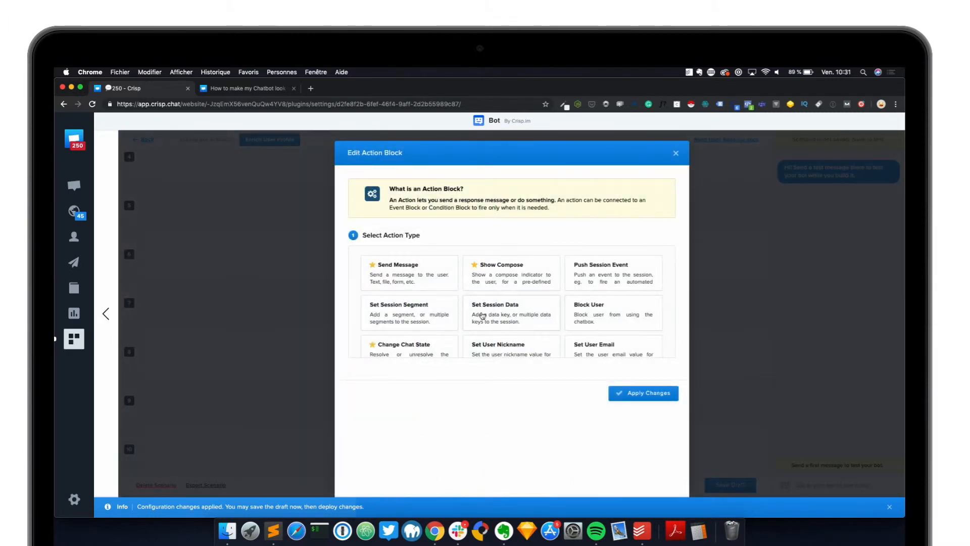
left_click(594, 345)
left_click(483, 423)
type("email")
left_click(643, 478)
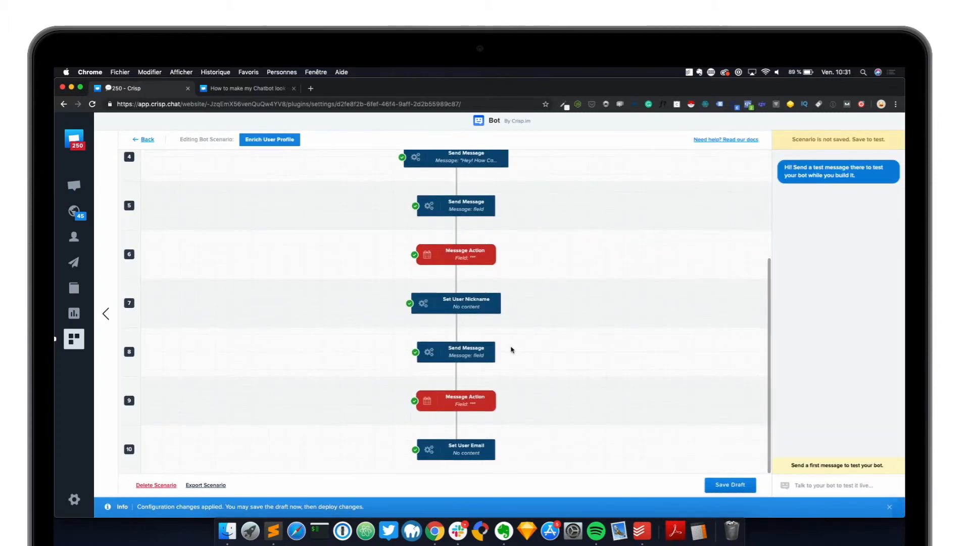
left_click(728, 484)
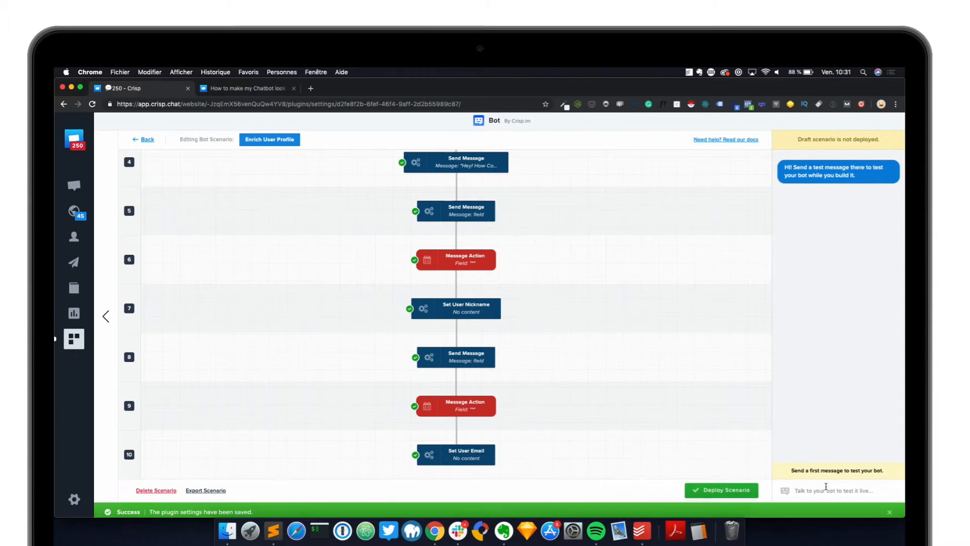
- Send 'Hey! I need help' to the bot and answer the name question with a full name
type("Hey! I need h")
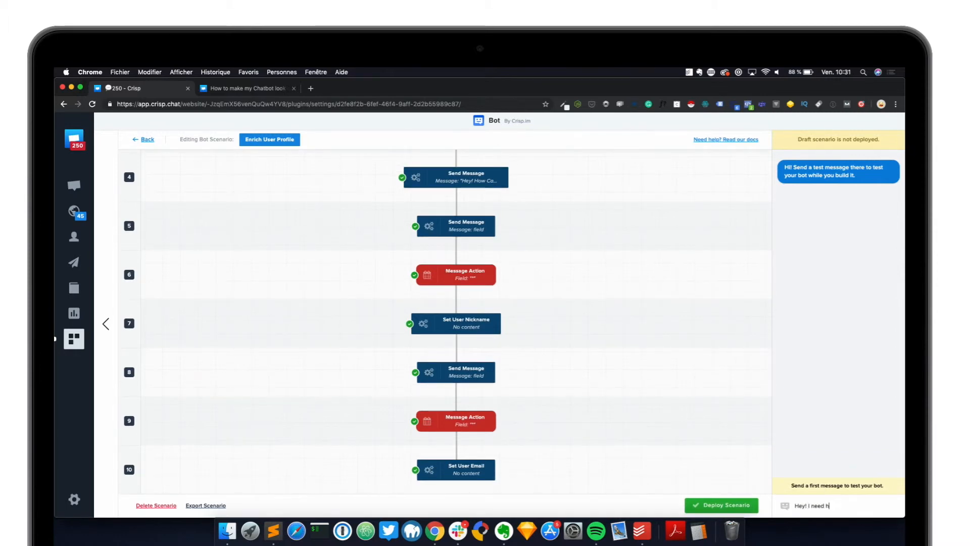
key("Return")
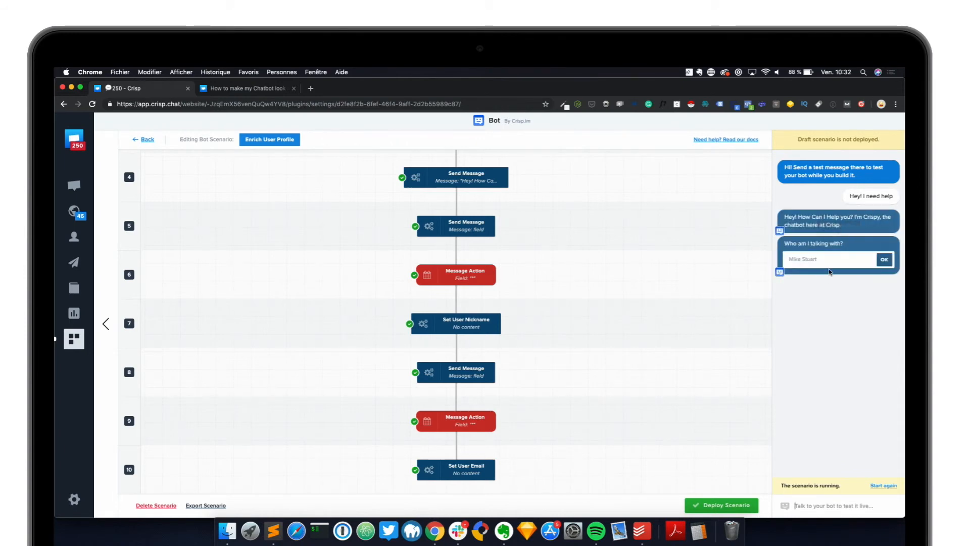
left_click(825, 261)
key("Return")
- Answer the email question with the suggested autofill address
left_click(811, 302)
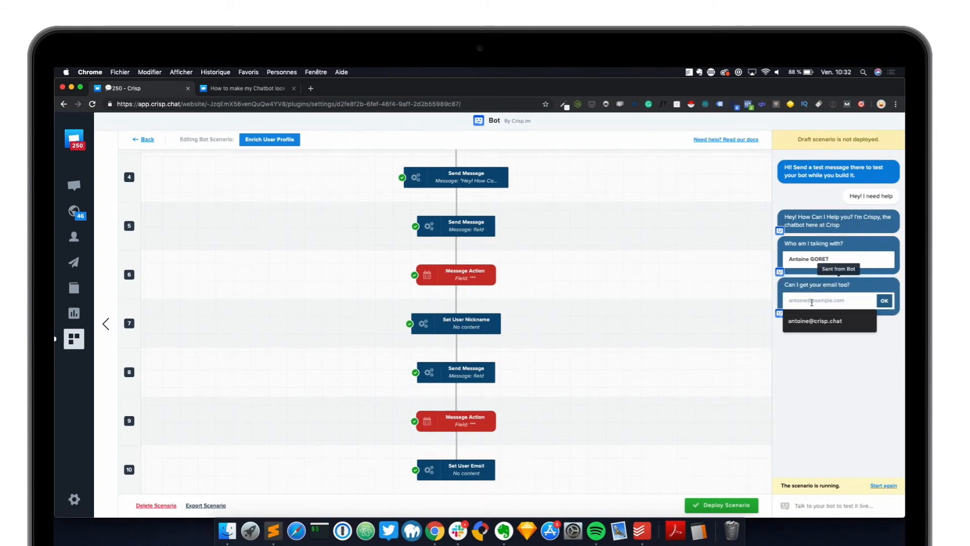
left_click(817, 321)
left_click(885, 301)
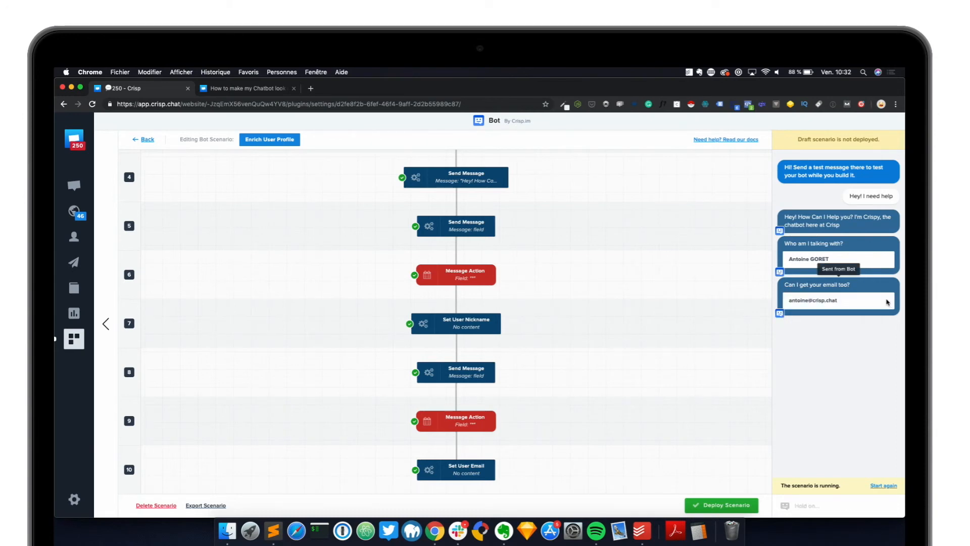